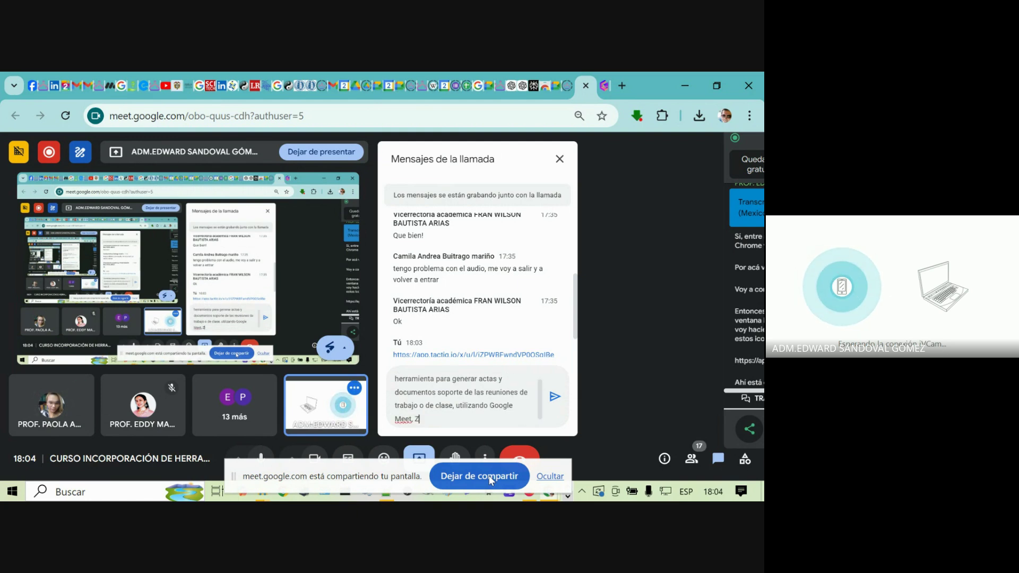
Finish the call chat message about the minutes tool with "Zoom o Teams.", send it and close the call messages.
{"action": "type", "text": "oom o Teams"}
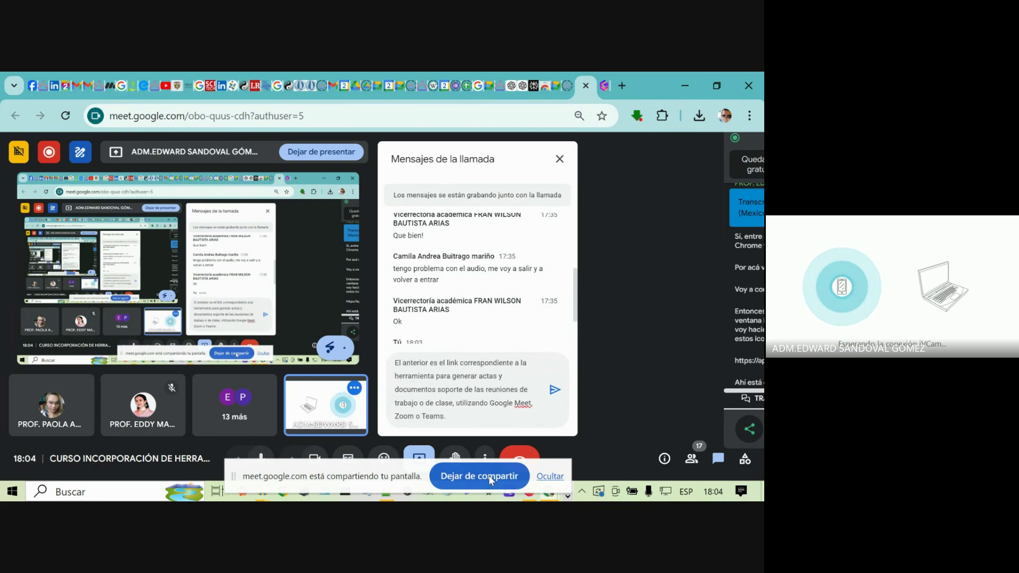
{"action": "type", "text": "."}
{"action": "key", "text": "Return"}
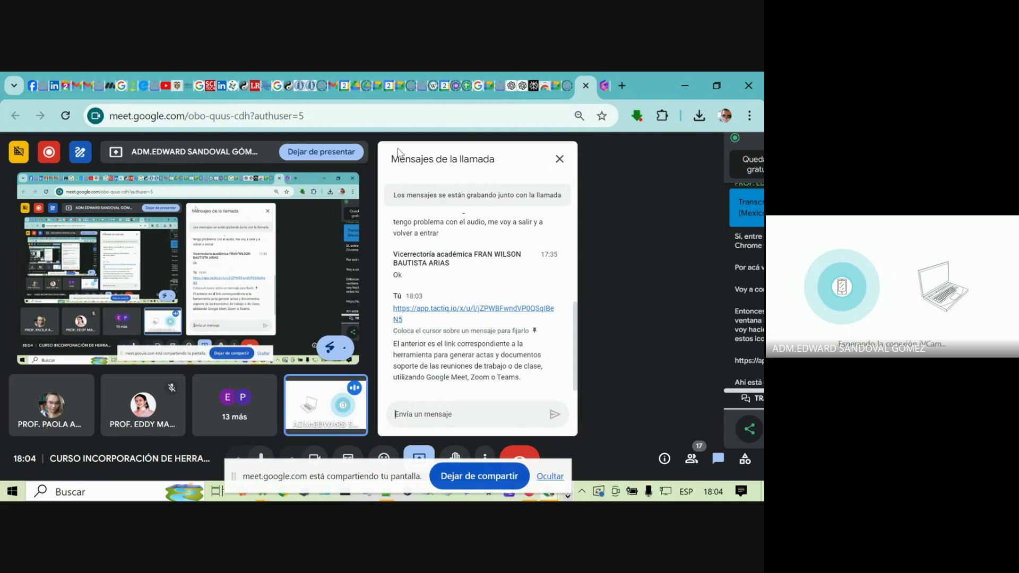
{"action": "left_click", "coordinate": [559, 160]}
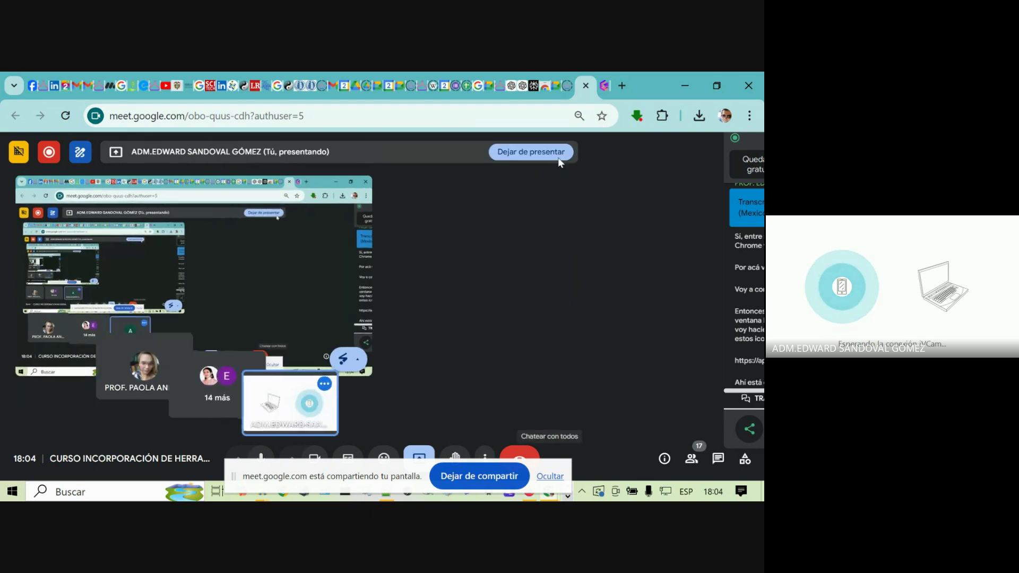
Search Google for "notebooklm" in a new browser tab and open the Google NotebookLM site.
{"action": "left_click", "coordinate": [620, 85]}
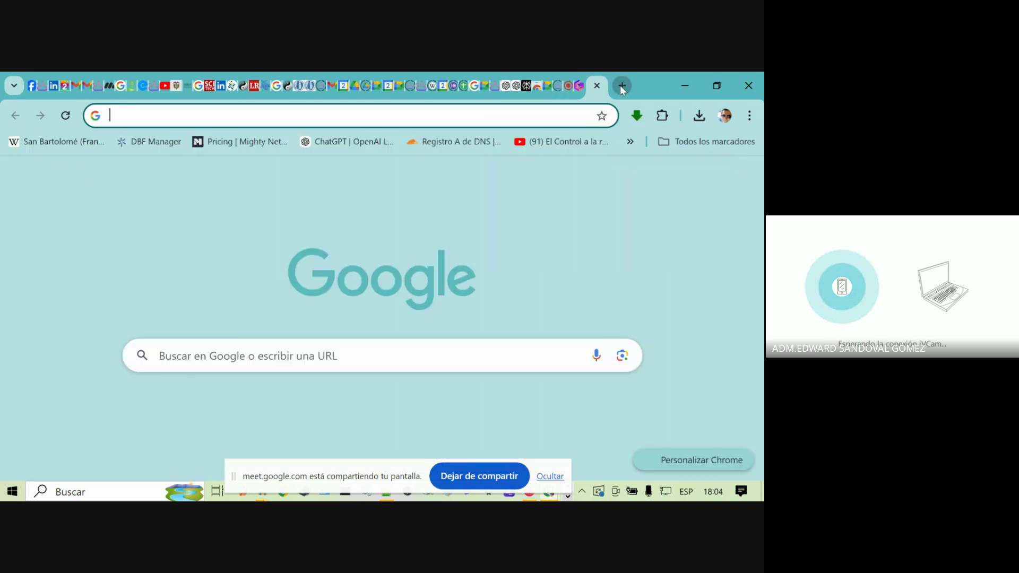
{"action": "type", "text": "notebo"}
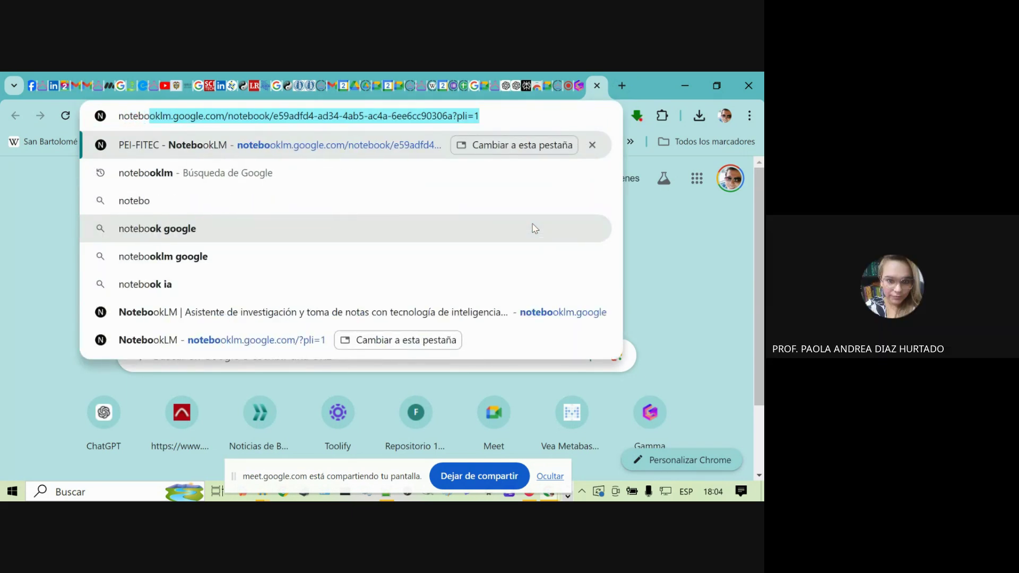
{"action": "key", "text": "Down"}
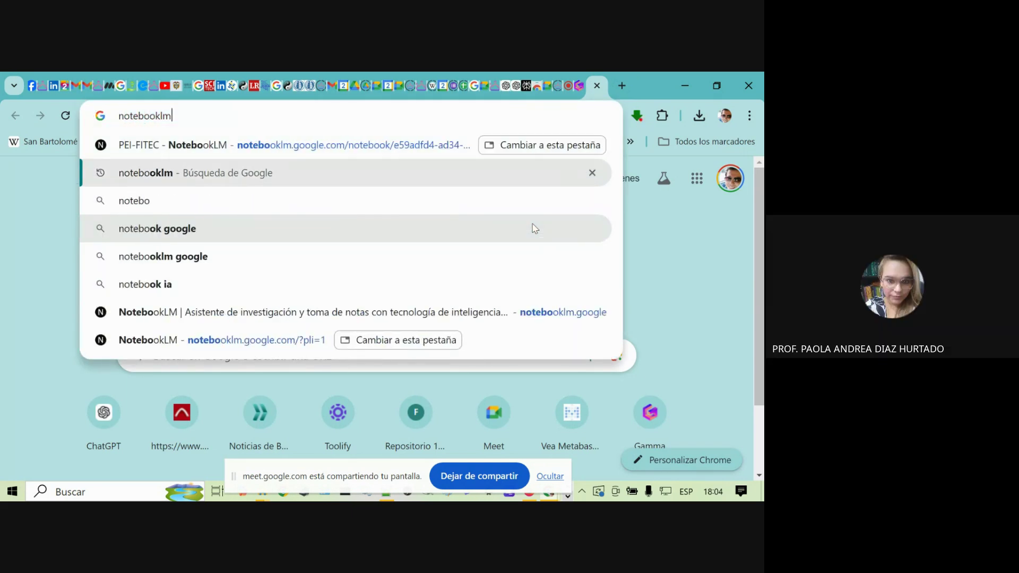
{"action": "key", "text": "Return"}
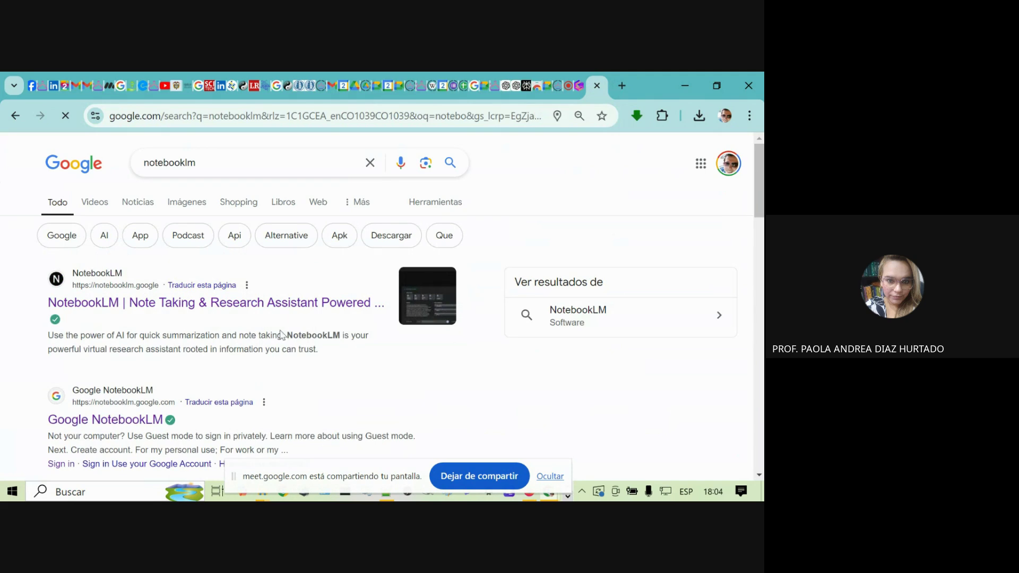
{"action": "left_click", "coordinate": [124, 420]}
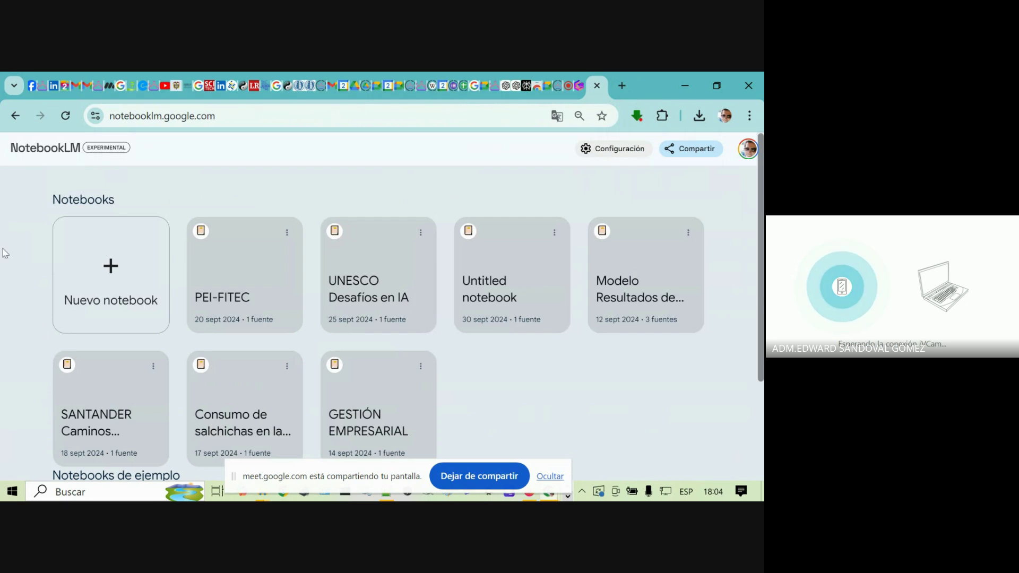
Create a new notebook and upload the meeting PDF dated Sept 15 de 2024 from Descargas as its source.
{"action": "left_click", "coordinate": [110, 270]}
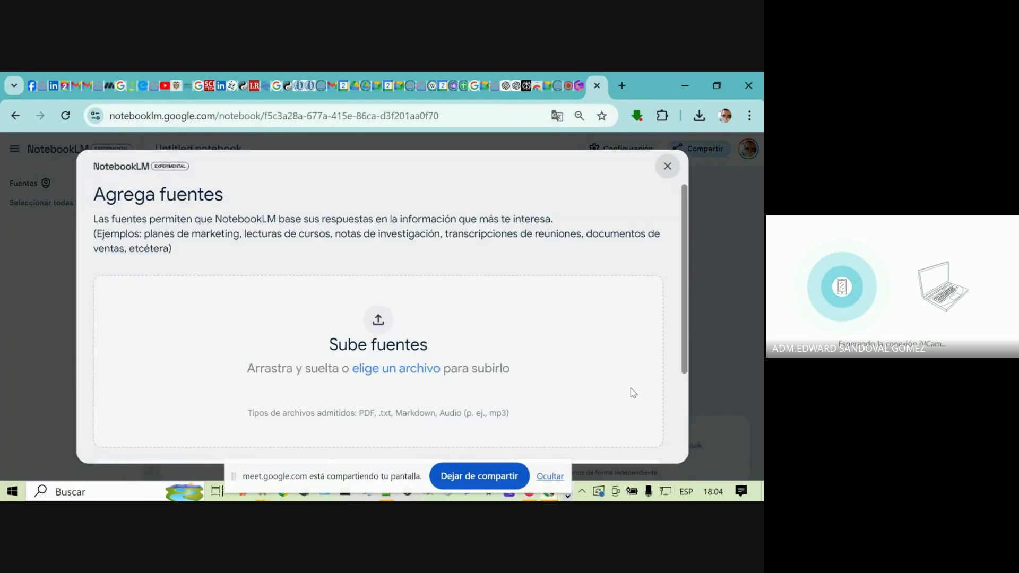
{"action": "left_click", "coordinate": [400, 368]}
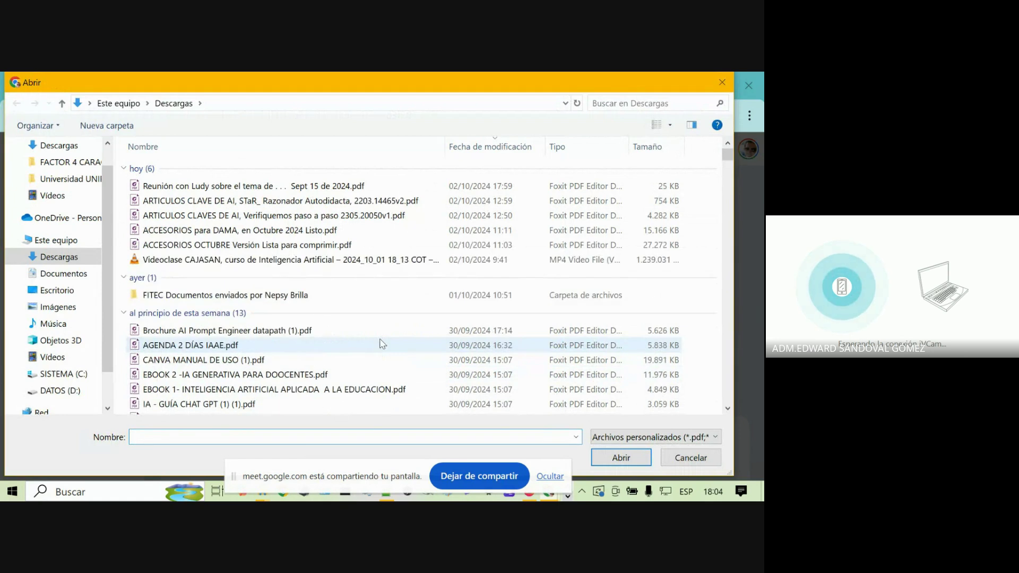
{"action": "left_click", "coordinate": [266, 188]}
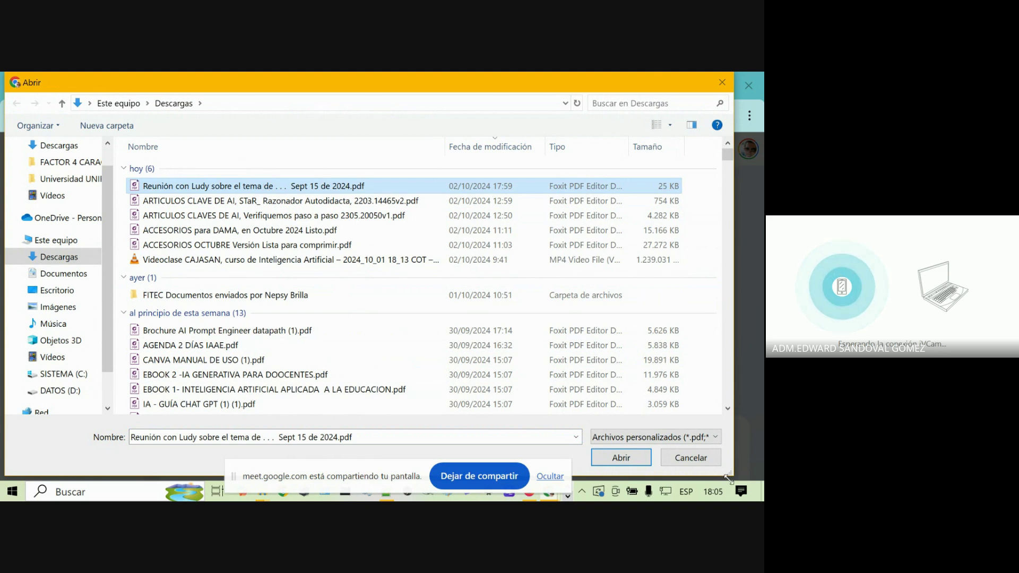
{"action": "left_click", "coordinate": [644, 465]}
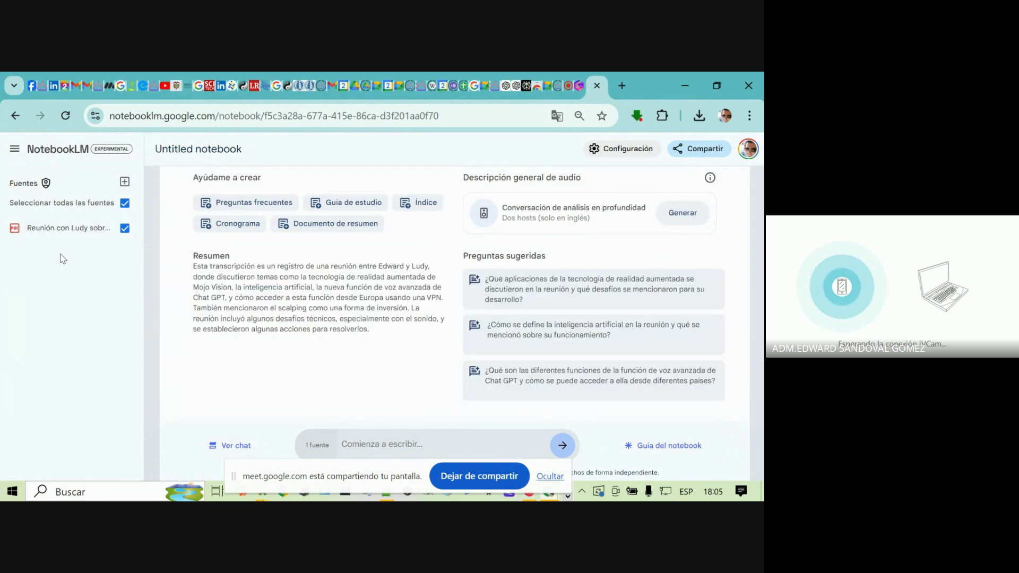
Highlight the notebook's Resumen text for reading and generate a Preguntas frecuentes note from the source.
{"action": "left_click_drag", "start_coordinate": [379, 333], "coordinate": [193, 266]}
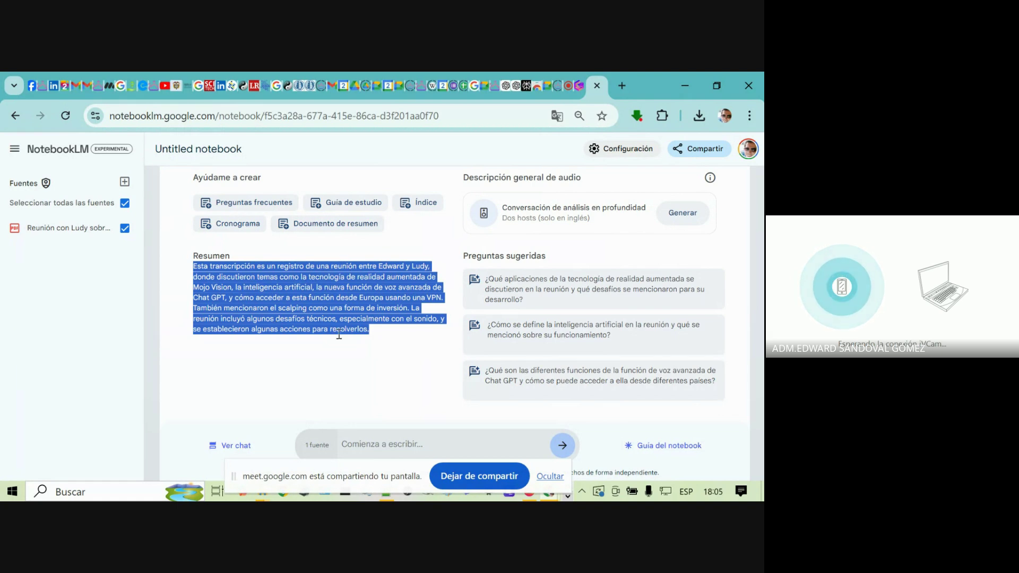
{"action": "left_click", "coordinate": [393, 336]}
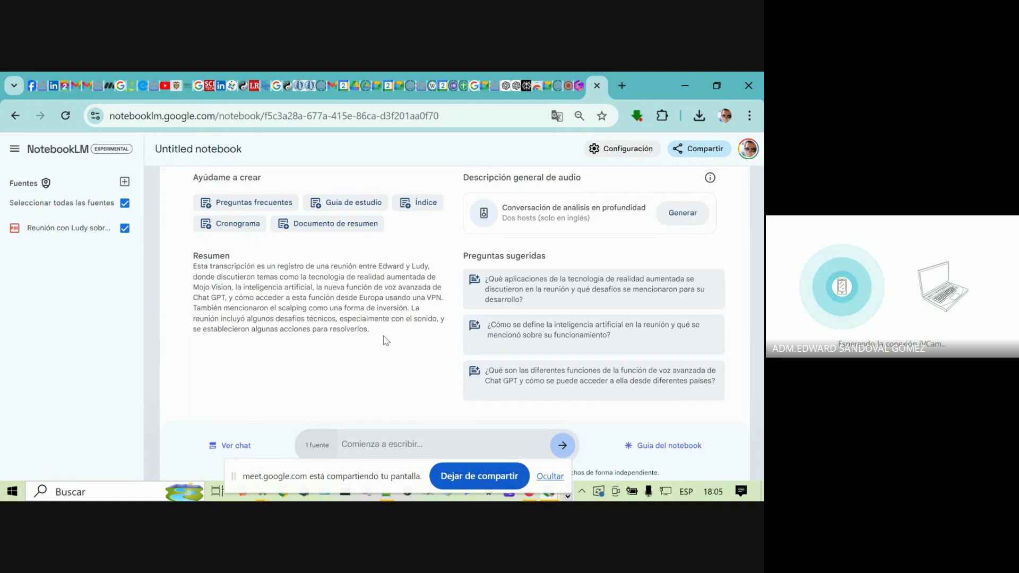
{"action": "left_click", "coordinate": [235, 207]}
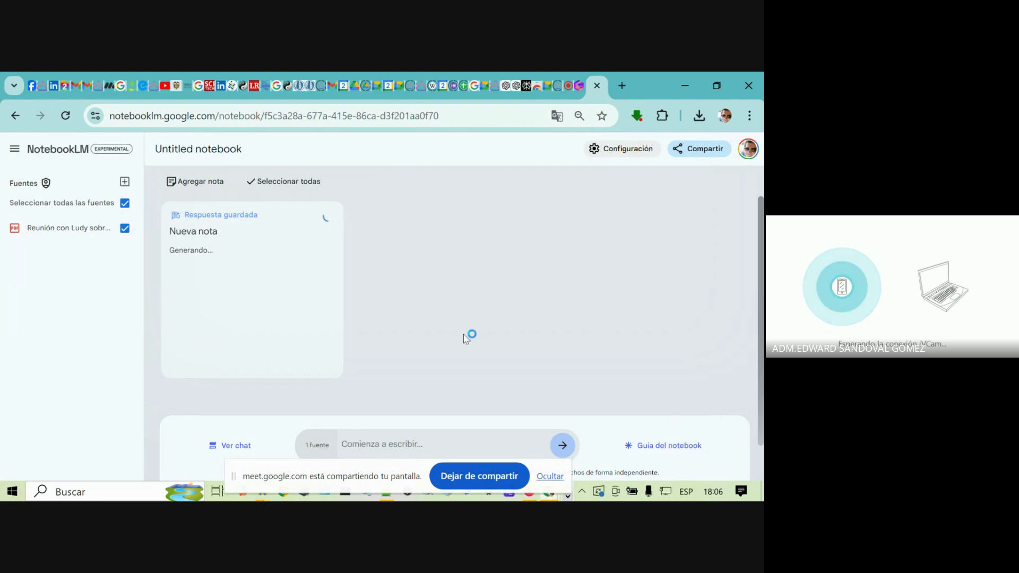
Open the frequently-asked-questions note, read it through to its last question and close it.
{"action": "left_click", "coordinate": [329, 297]}
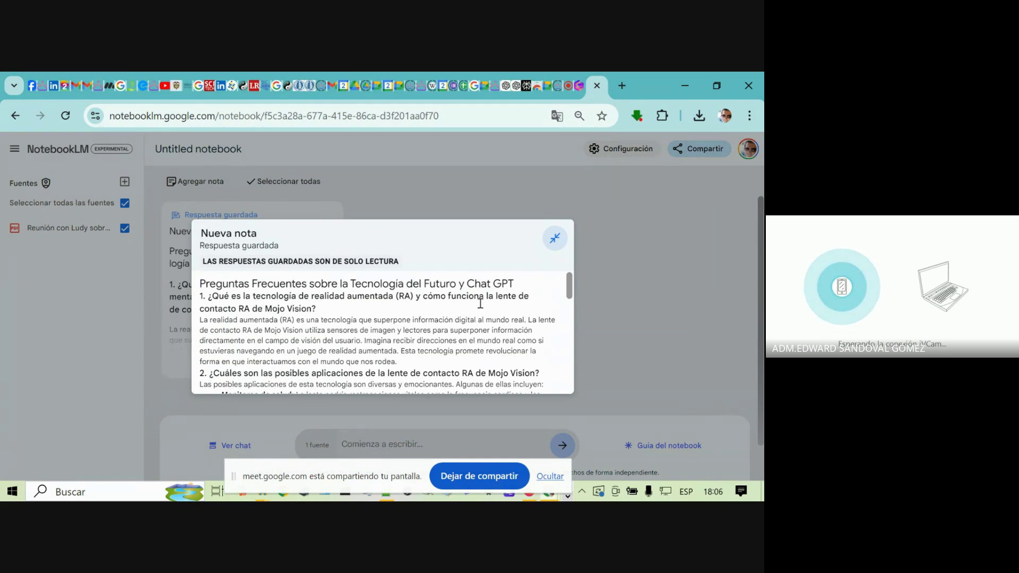
{"action": "scroll", "coordinate": [364, 307], "scroll_direction": "down", "scroll_amount": 3}
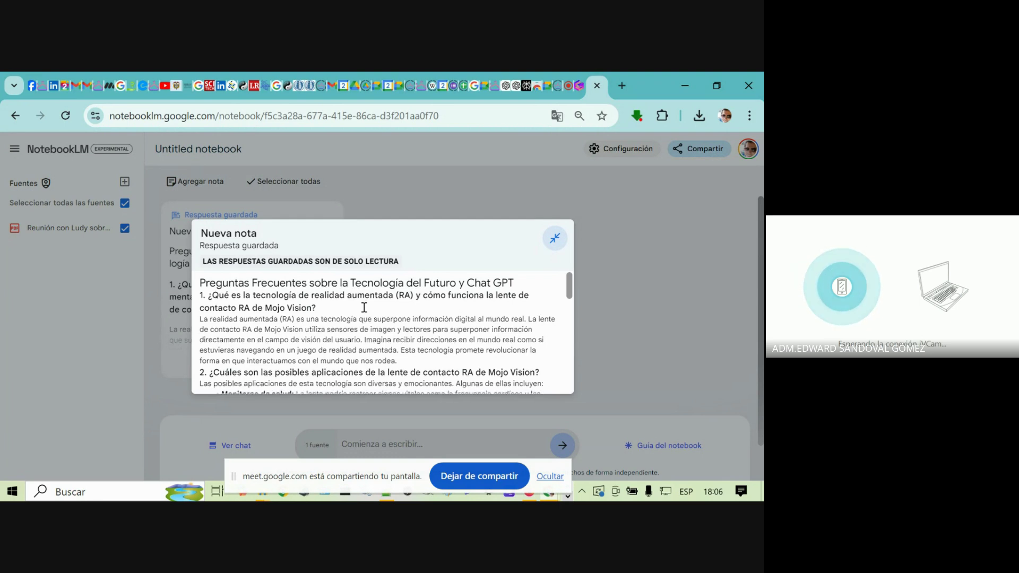
{"action": "scroll", "coordinate": [364, 308], "scroll_direction": "down", "scroll_amount": 3}
{"action": "scroll", "coordinate": [364, 307], "scroll_direction": "down", "scroll_amount": 6}
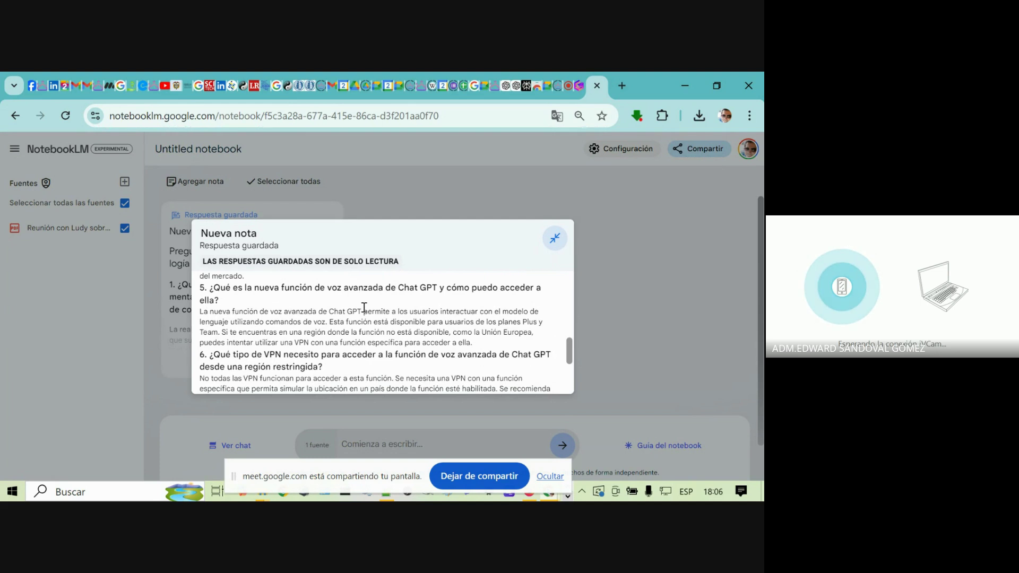
{"action": "scroll", "coordinate": [364, 308], "scroll_direction": "down", "scroll_amount": 6}
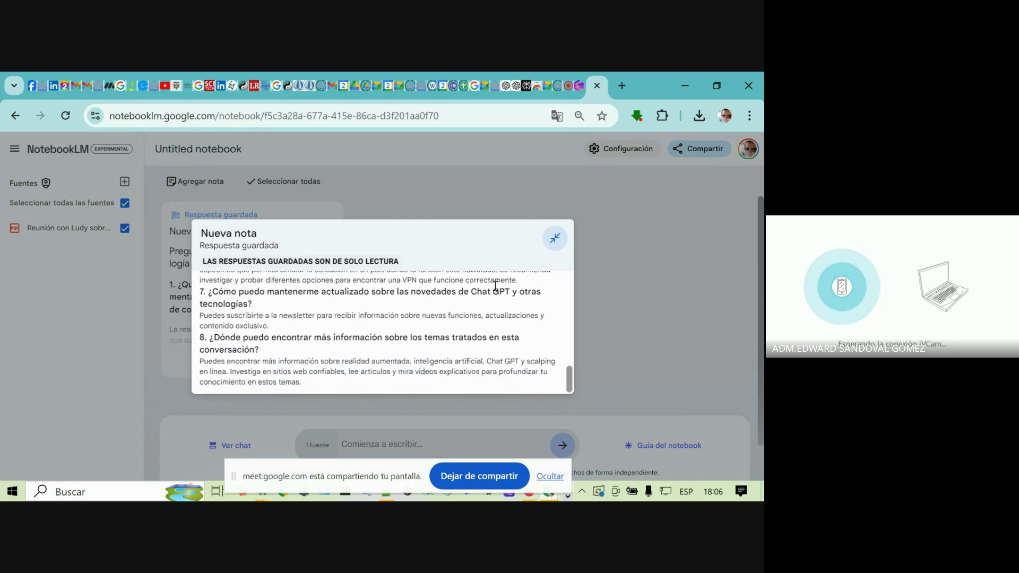
{"action": "left_click", "coordinate": [604, 279]}
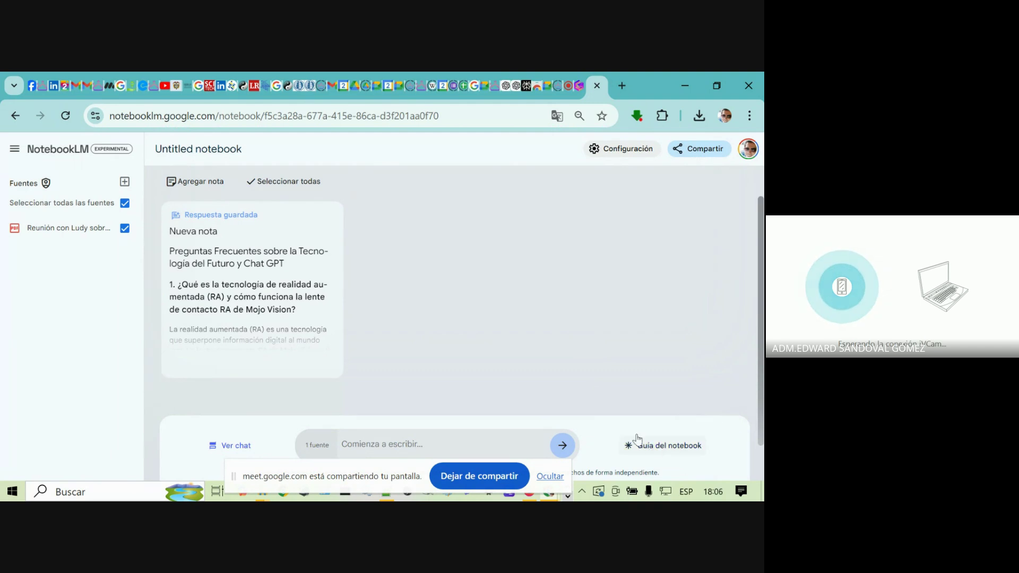
Generate a Guía de estudio note from the notebook guide and open it.
{"action": "left_click", "coordinate": [658, 448]}
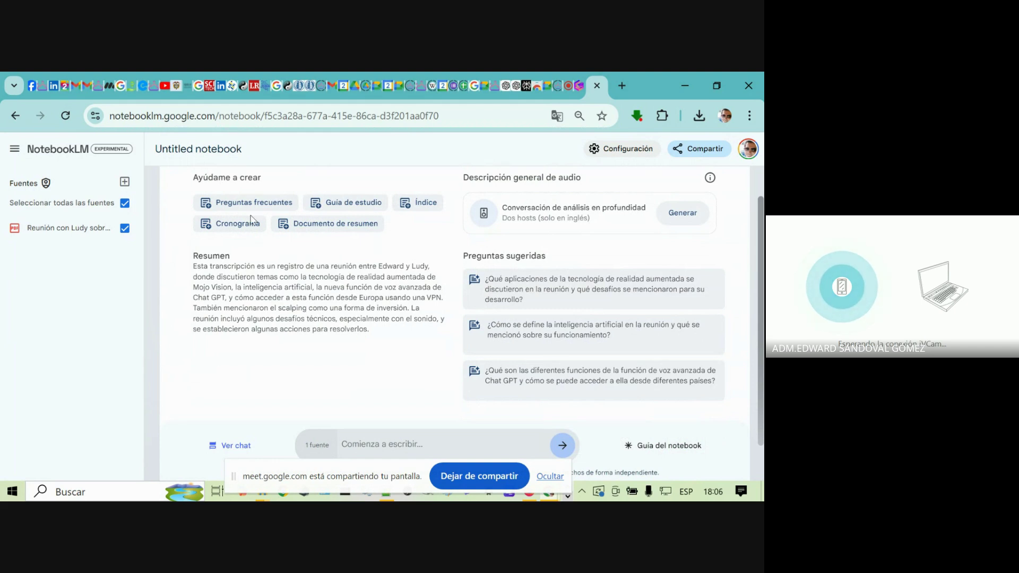
{"action": "left_click", "coordinate": [346, 204]}
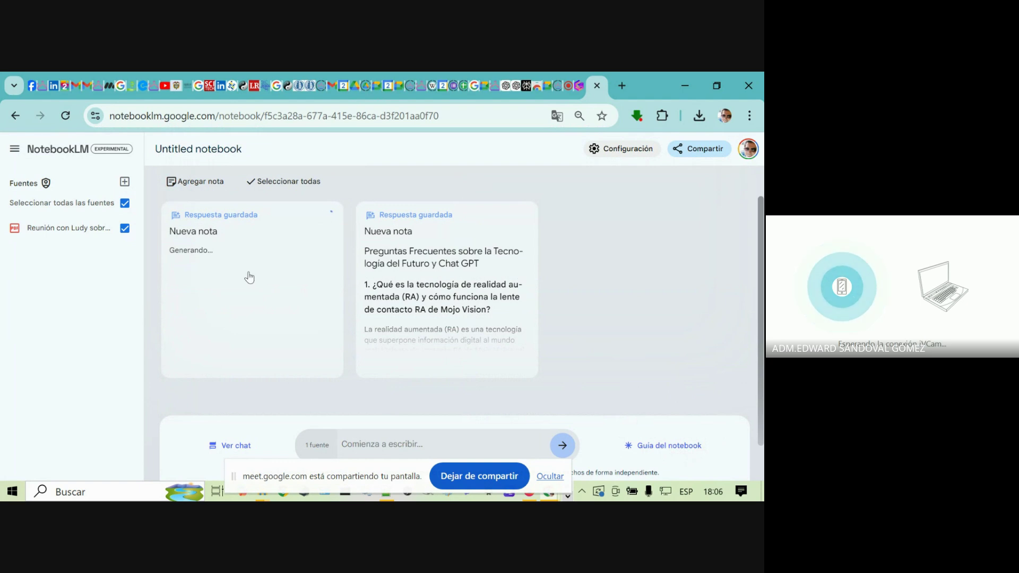
{"action": "scroll", "coordinate": [675, 403], "scroll_direction": "down", "scroll_amount": 1}
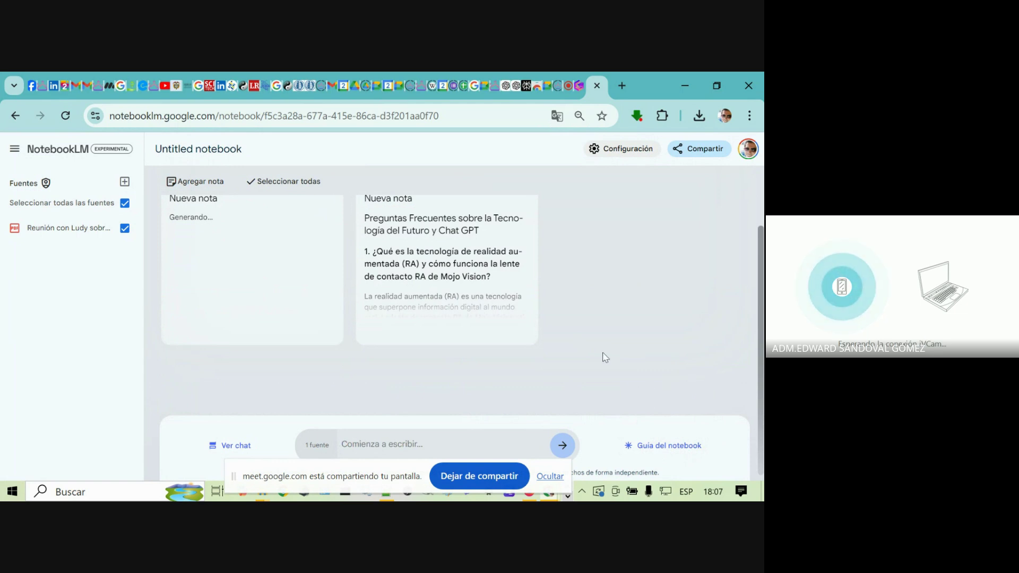
{"action": "scroll", "coordinate": [605, 357], "scroll_direction": "up", "scroll_amount": 1}
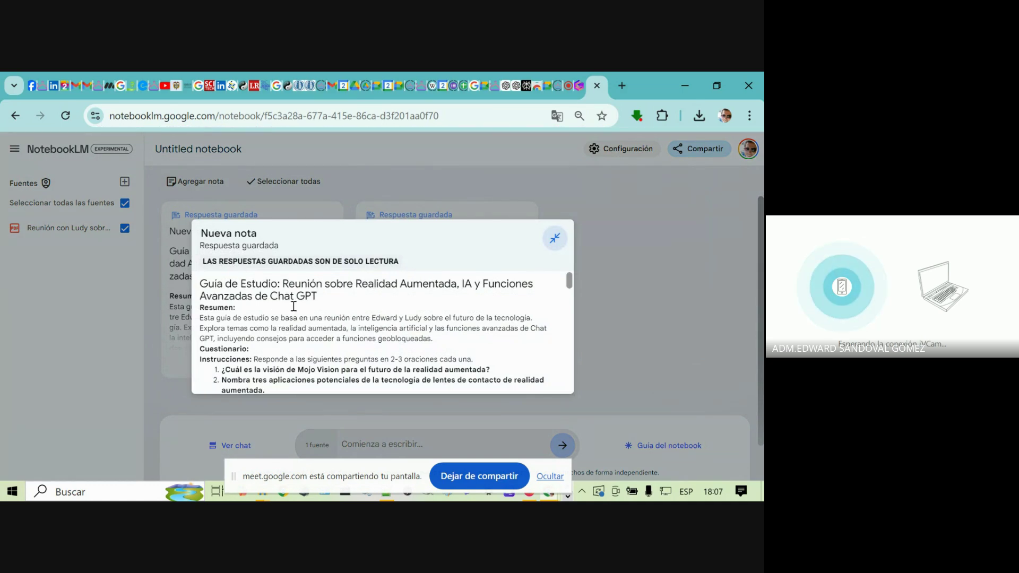
Read the study guide's questionnaire, highlighting question 6 on the new Chat GPT function and its answer, and close the note.
{"action": "scroll", "coordinate": [303, 308], "scroll_direction": "down", "scroll_amount": 5}
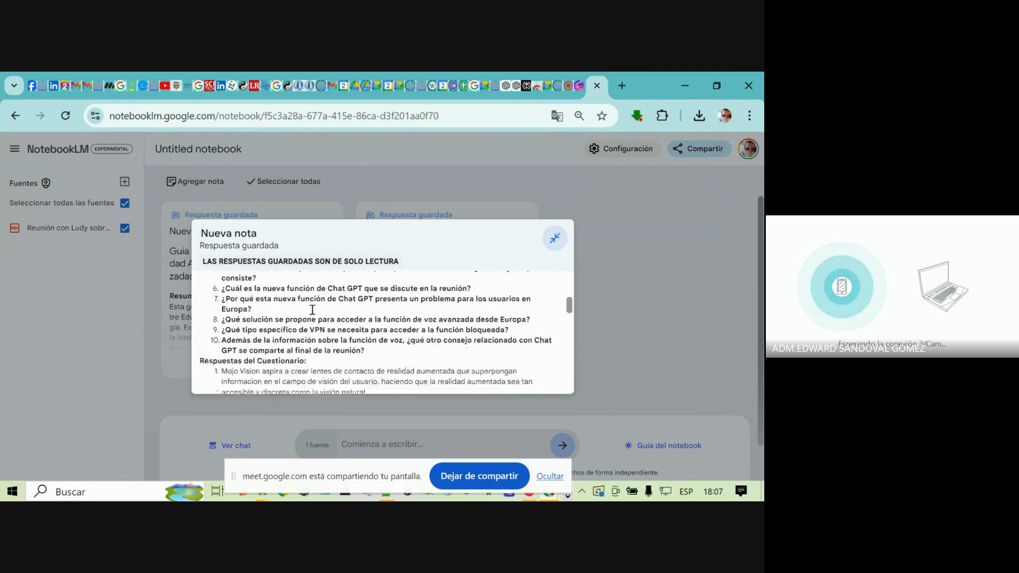
{"action": "scroll", "coordinate": [314, 310], "scroll_direction": "up", "scroll_amount": 2}
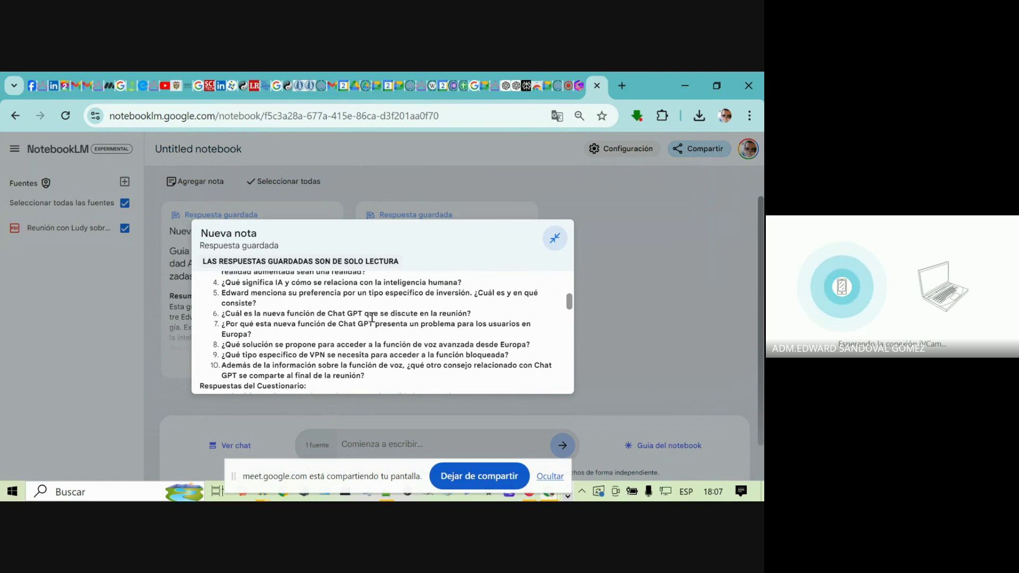
{"action": "triple_click", "coordinate": [454, 317]}
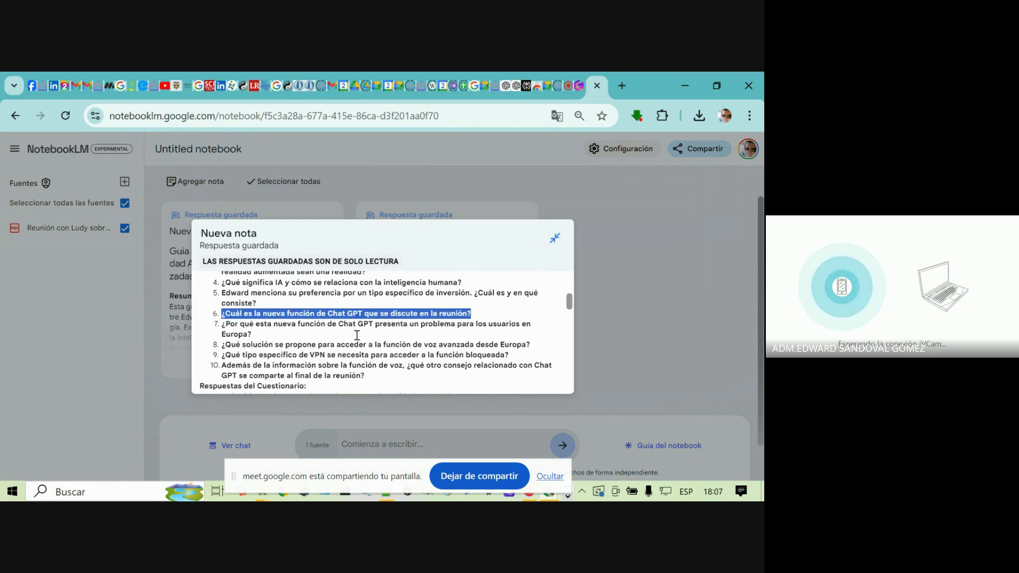
{"action": "scroll", "coordinate": [357, 335], "scroll_direction": "down", "scroll_amount": 3}
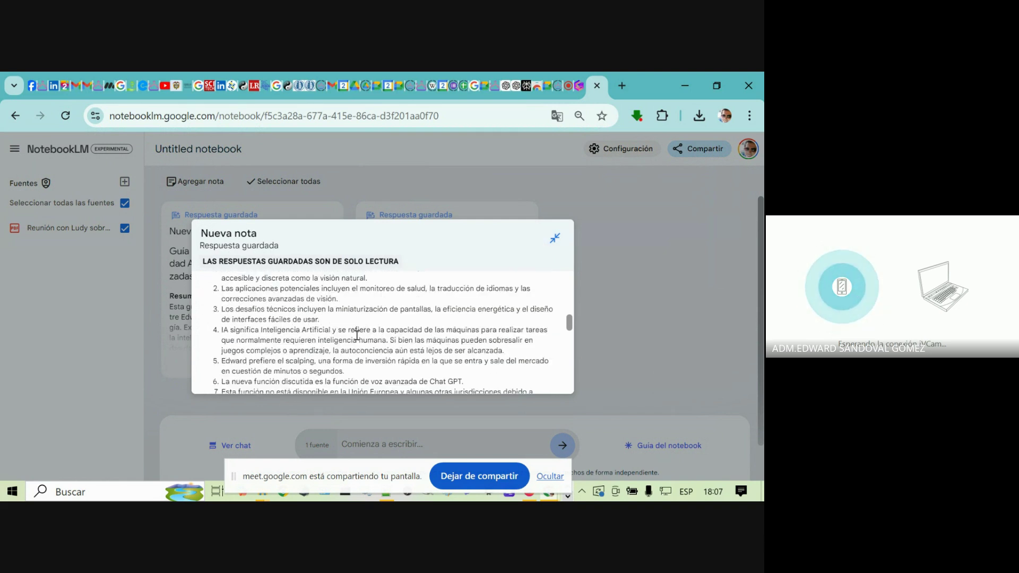
{"action": "triple_click", "coordinate": [326, 381]}
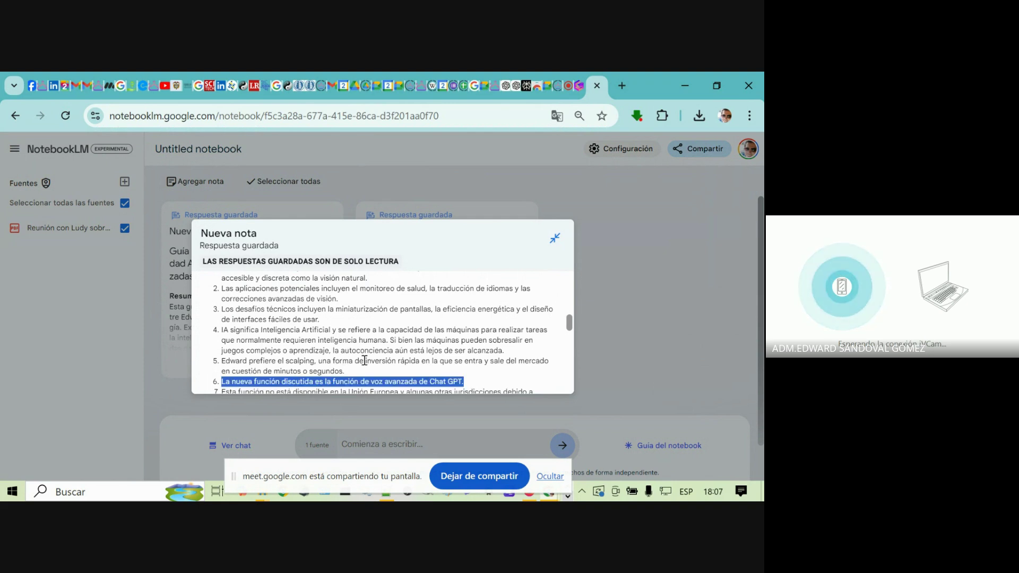
{"action": "scroll", "coordinate": [407, 337], "scroll_direction": "down", "scroll_amount": 2}
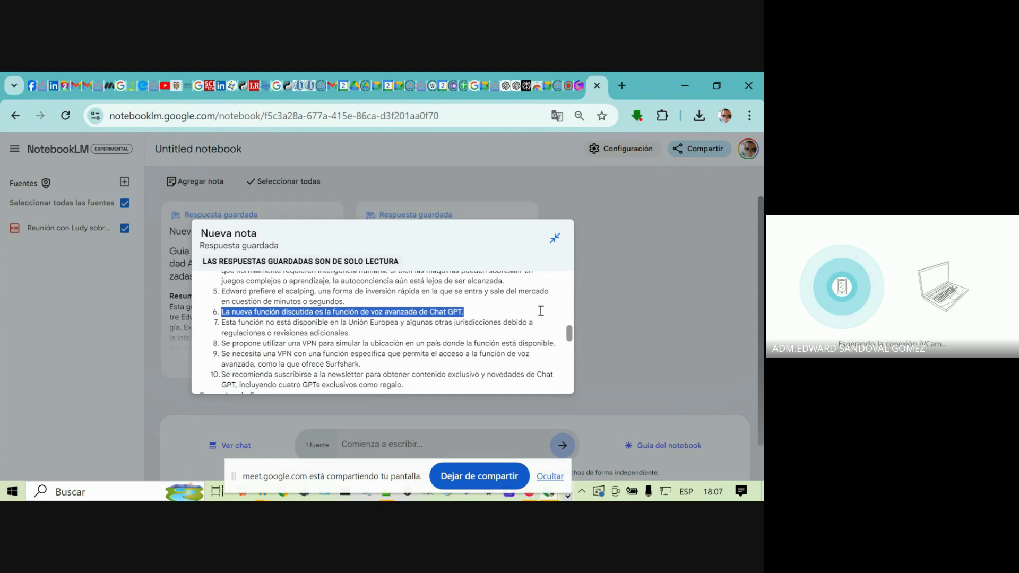
{"action": "left_click", "coordinate": [554, 238]}
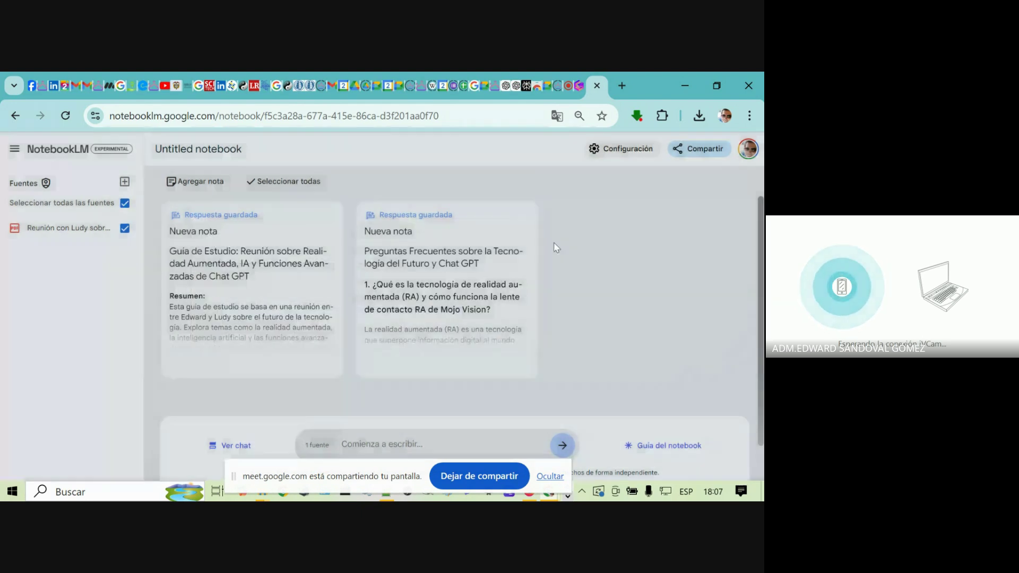
Ask the notebook guide's suggested question on how artificial intelligence is defined in the meeting and how it works.
{"action": "scroll", "coordinate": [639, 337], "scroll_direction": "down", "scroll_amount": 1}
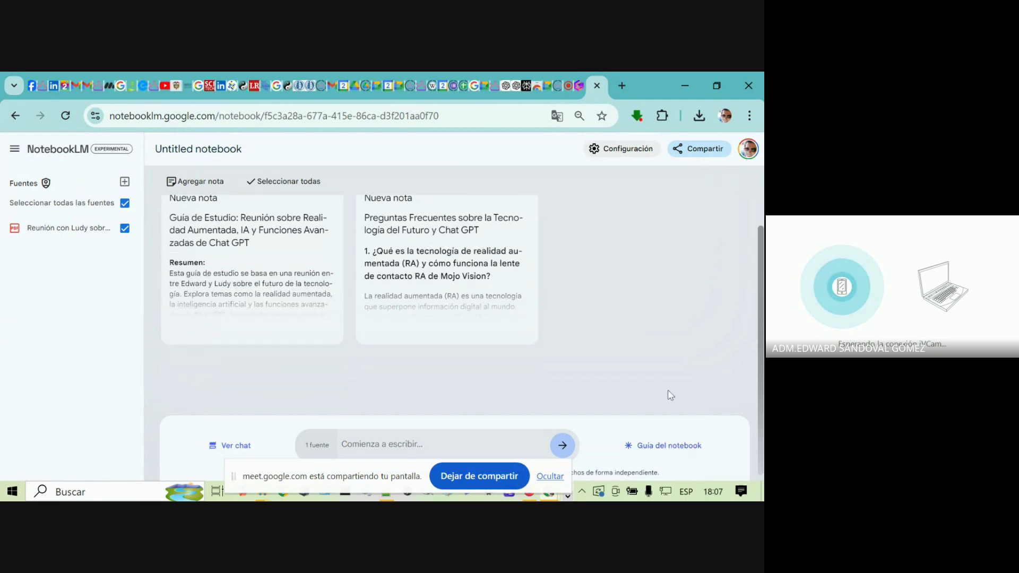
{"action": "left_click", "coordinate": [665, 450]}
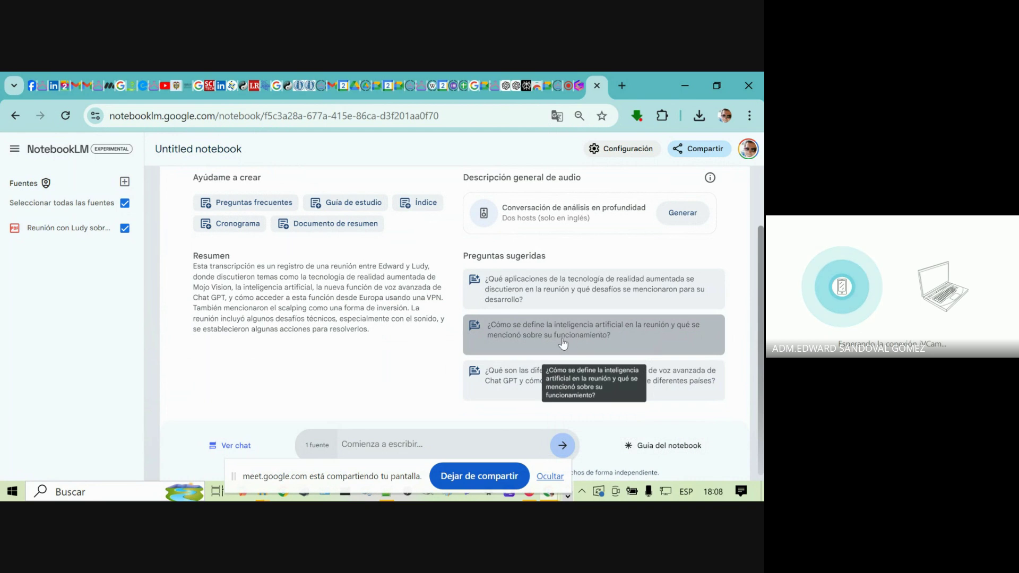
{"action": "left_click", "coordinate": [598, 342]}
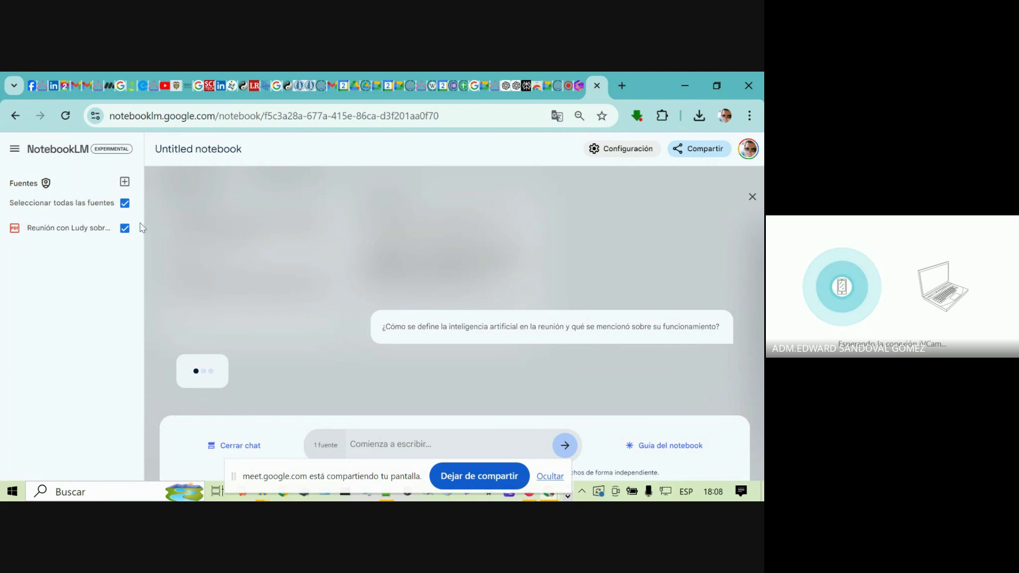
Rename the untitled notebook as "Proyecto" followed by the two participants' first names separated by a hyphen.
{"action": "triple_click", "coordinate": [193, 153]}
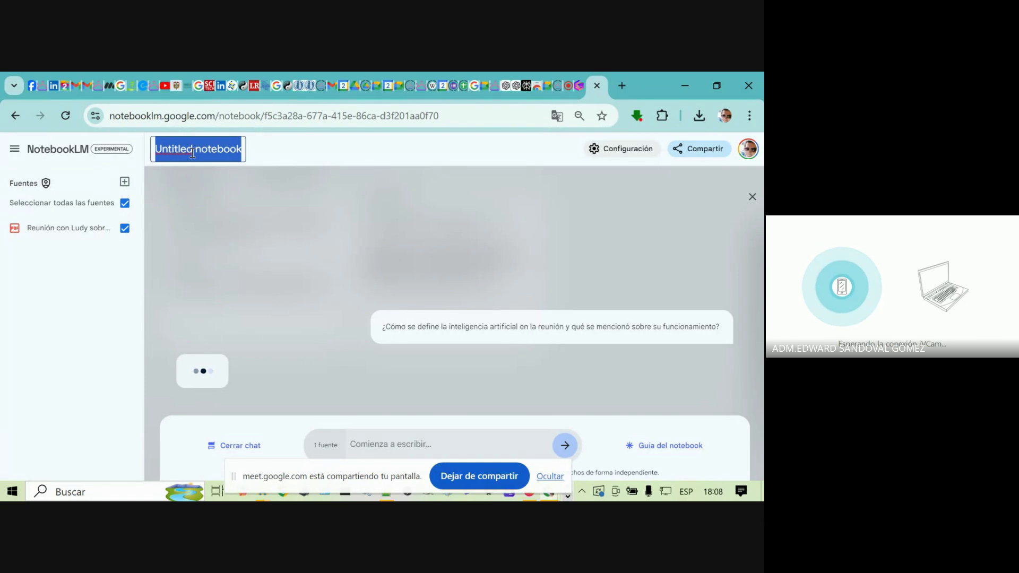
{"action": "type", "text": "Proyecto"}
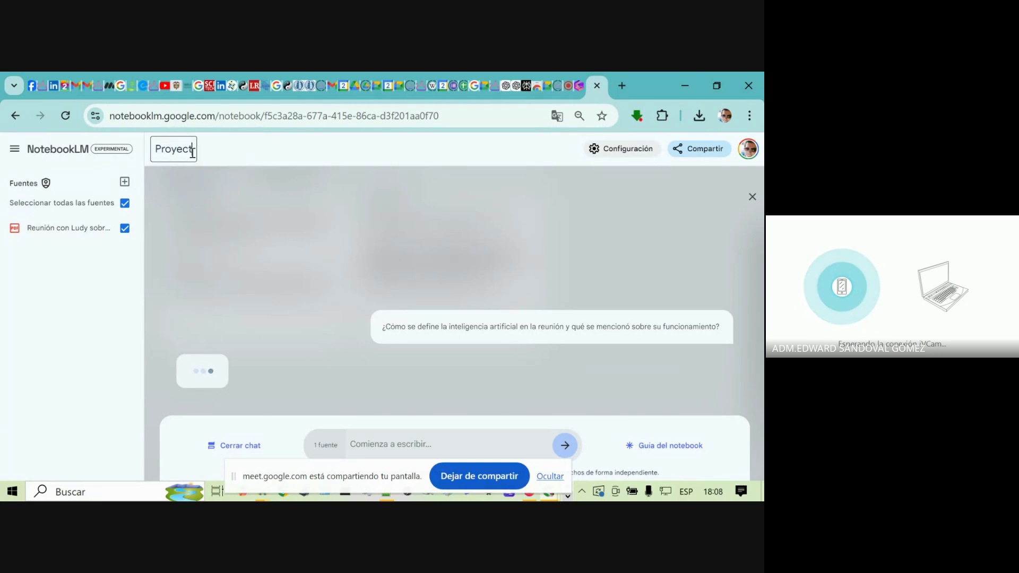
{"action": "type", "text": " Lus"}
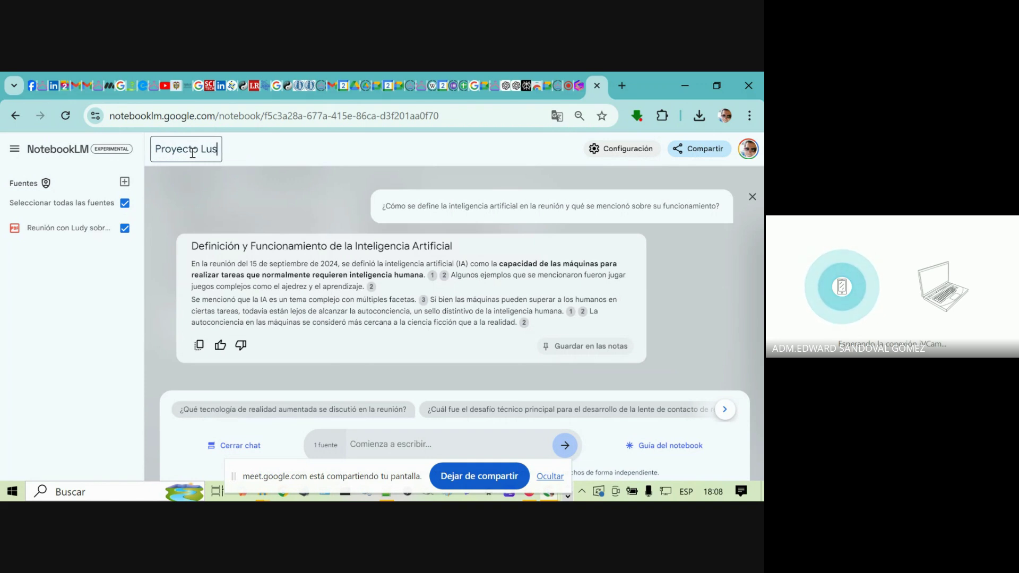
{"action": "key", "text": "BackSpace"}
{"action": "type", "text": "dy - Edward"}
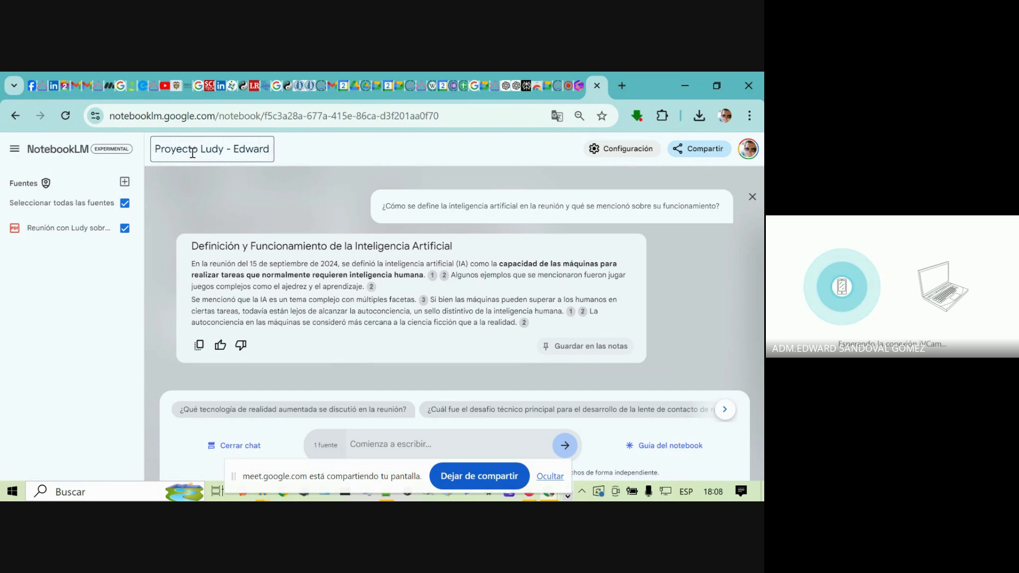
{"action": "left_click", "coordinate": [327, 161]}
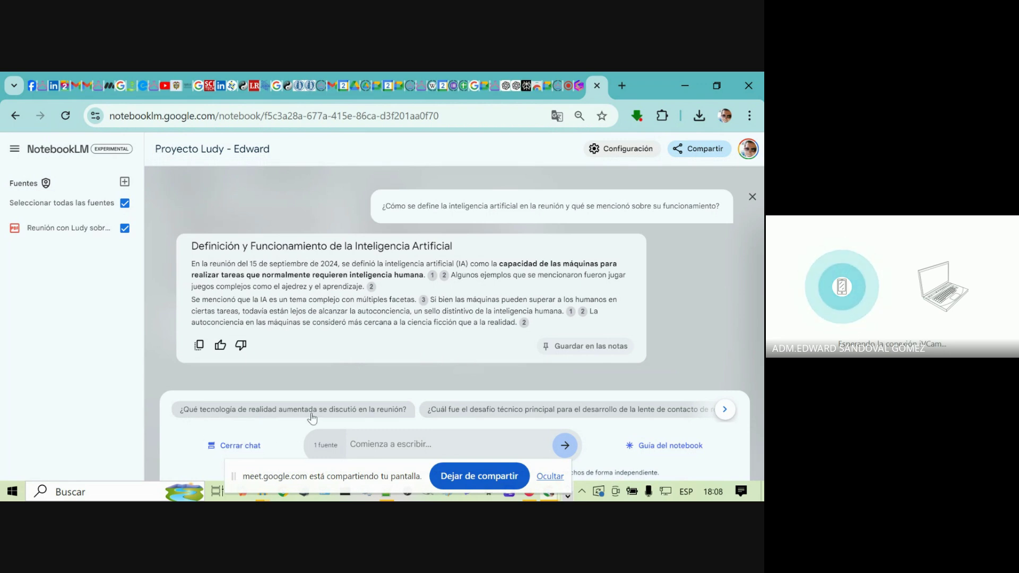
Show the remaining suggested questions and enter "Nuevas preguntas" in the chat's question box without sending it.
{"action": "left_click", "coordinate": [722, 416]}
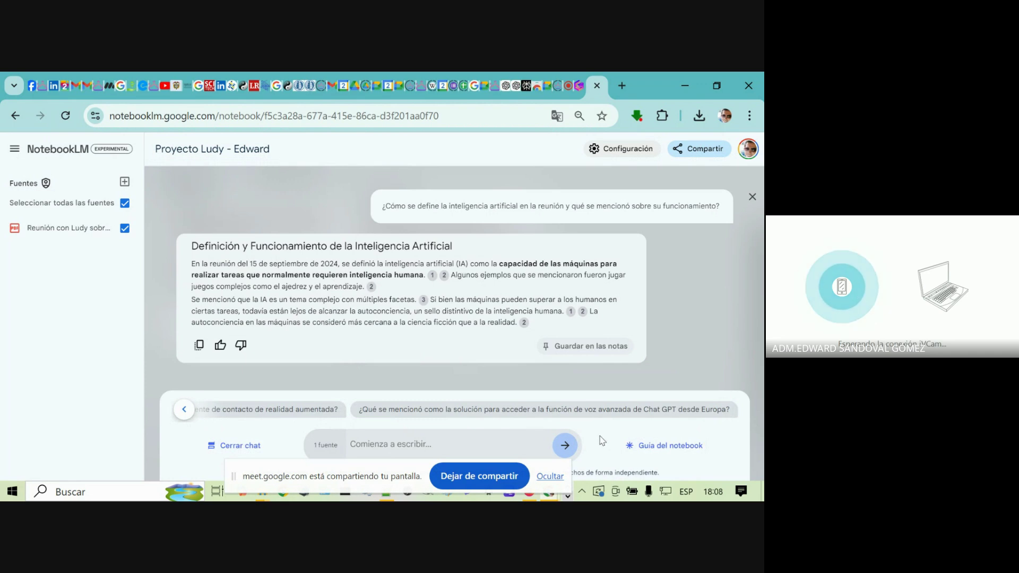
{"action": "left_click", "coordinate": [476, 446]}
{"action": "type", "text": "Nueva"}
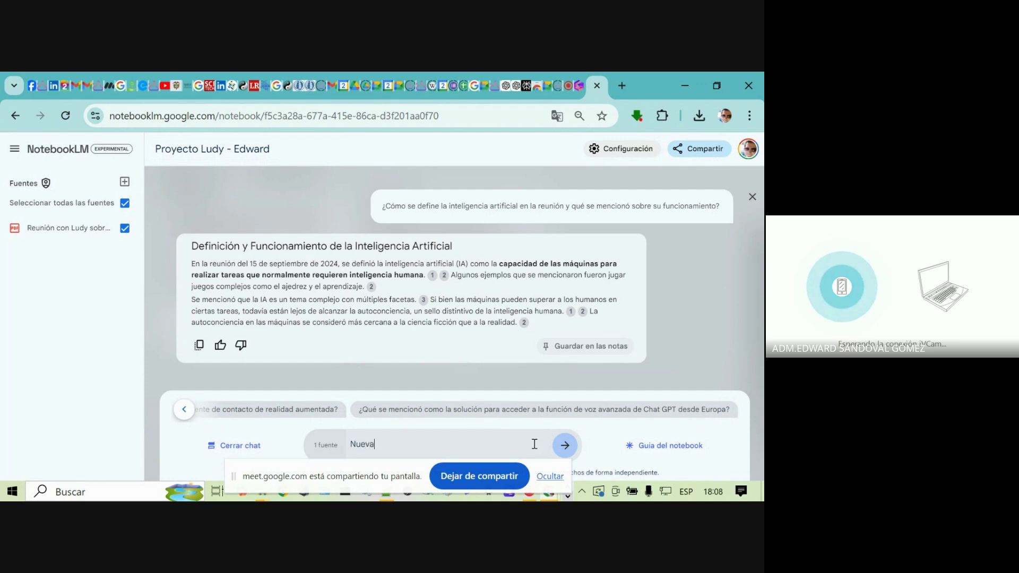
{"action": "type", "text": "s preguntas"}
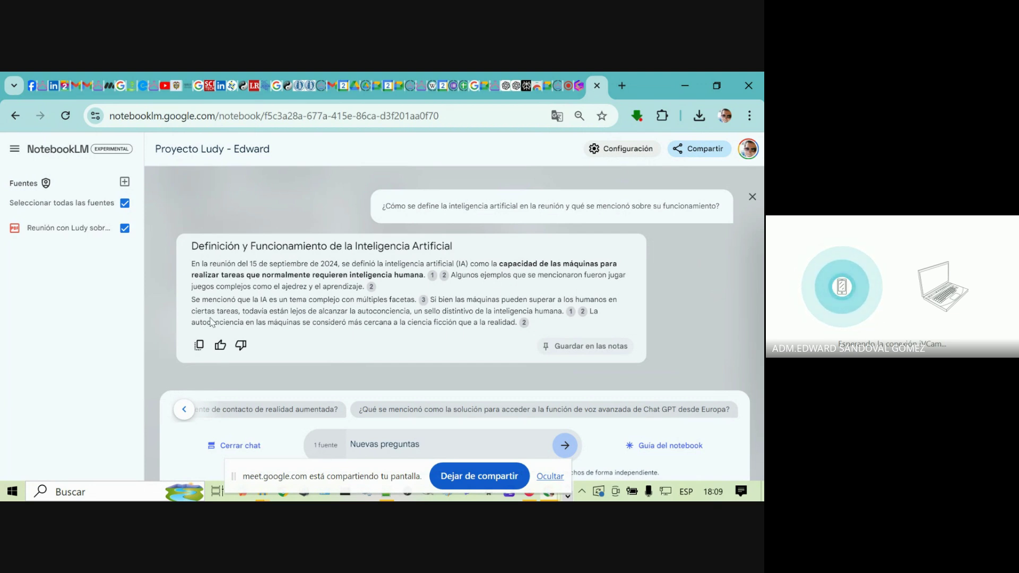
Switch to the PowerPoint course presentation and run the slide show from slide 5 through the ChatGPT and Craiyon image comparison.
{"action": "double_click", "coordinate": [26, 180]}
{"action": "key", "text": "alt+Tab"}
{"action": "key", "text": "alt+Tab"}
{"action": "key", "text": "alt+Tab"}
{"action": "key", "text": "alt+Tab"}
{"action": "key", "text": "alt+Tab"}
{"action": "key", "text": "alt+Tab"}
{"action": "key", "text": "alt+Tab"}
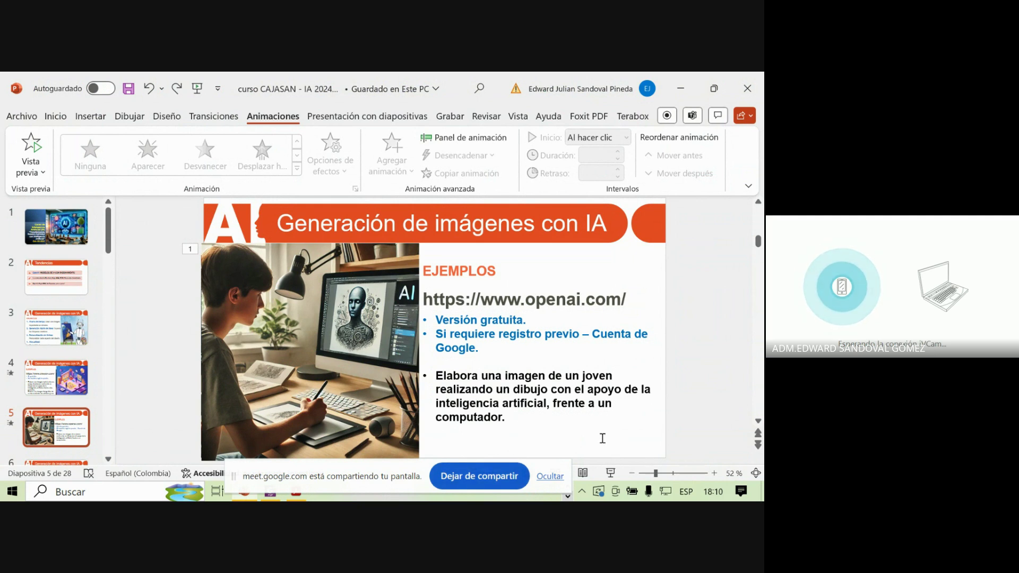
{"action": "left_click", "coordinate": [610, 473]}
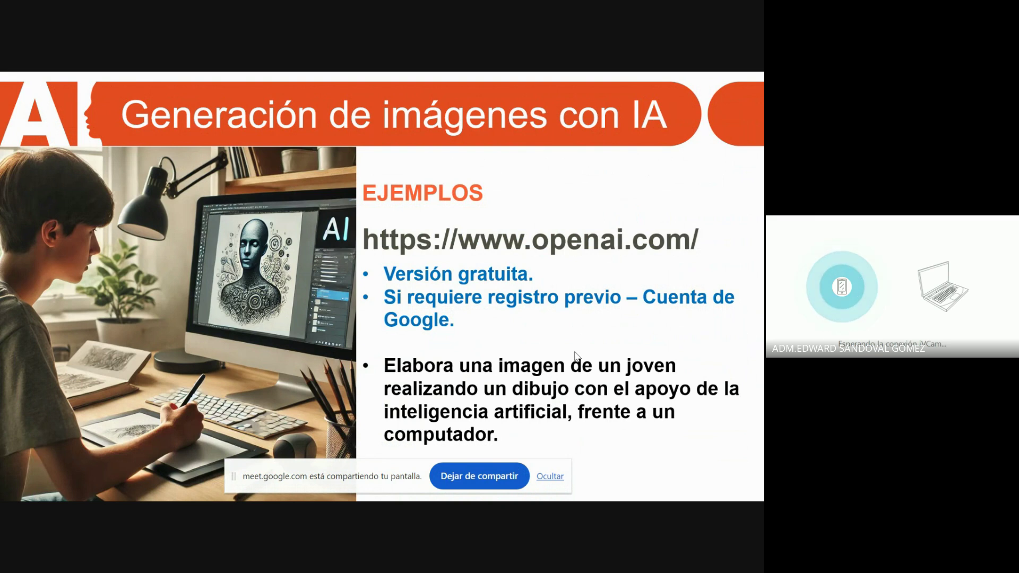
{"action": "left_click", "coordinate": [576, 356]}
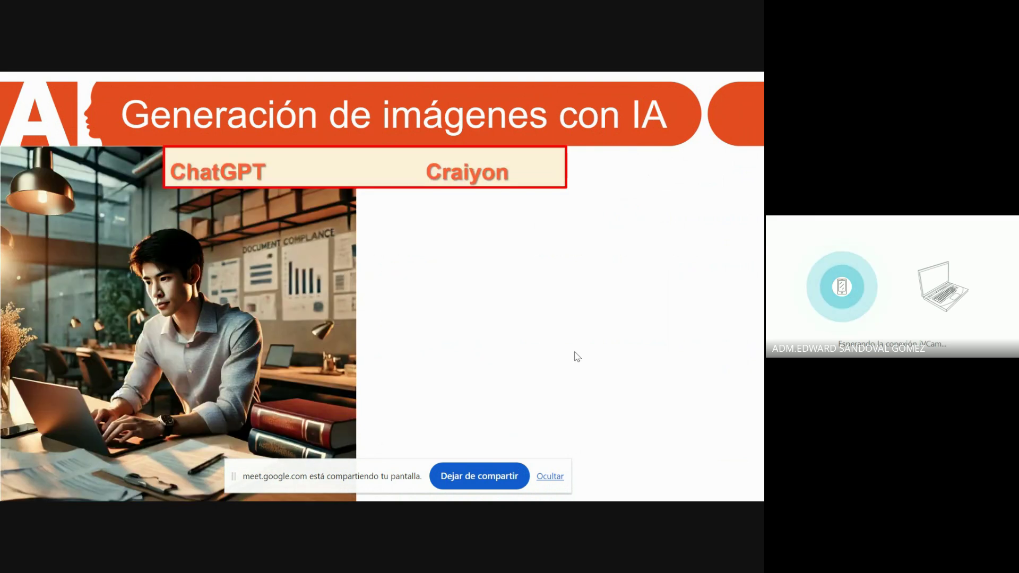
{"action": "left_click", "coordinate": [577, 357]}
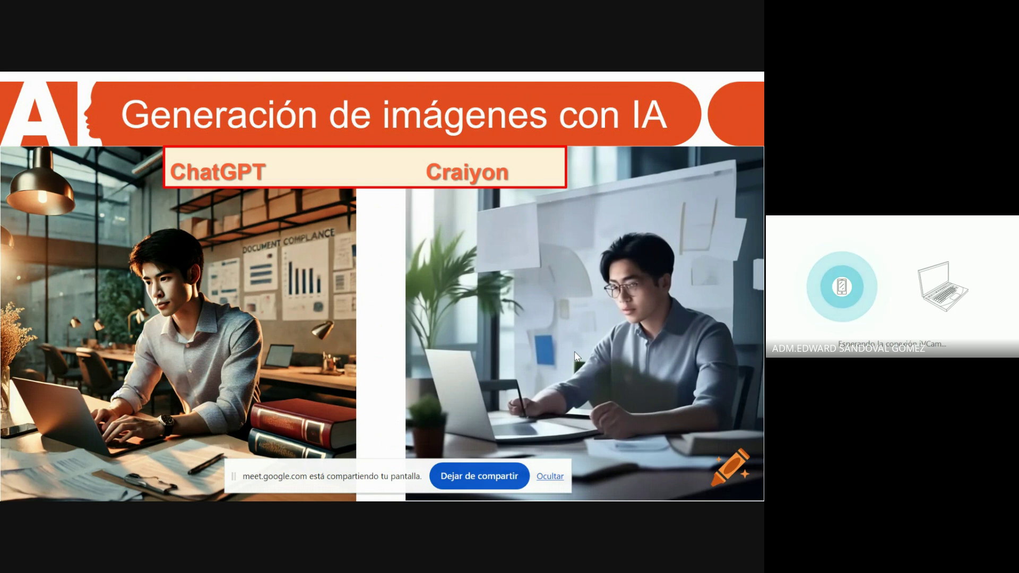